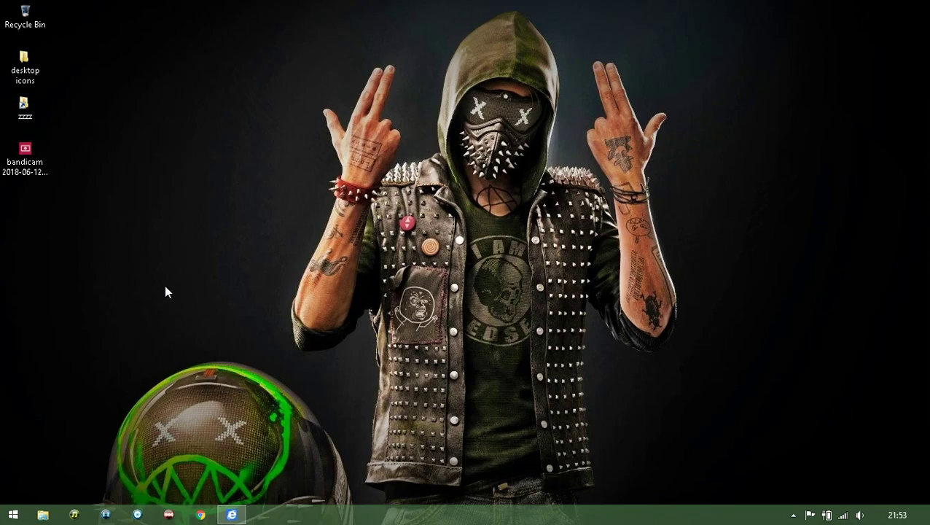
Browse File Explorer to Documents > My Games > Watch_Dogs 2 and select WD2_GamerProfile.
click(42, 515)
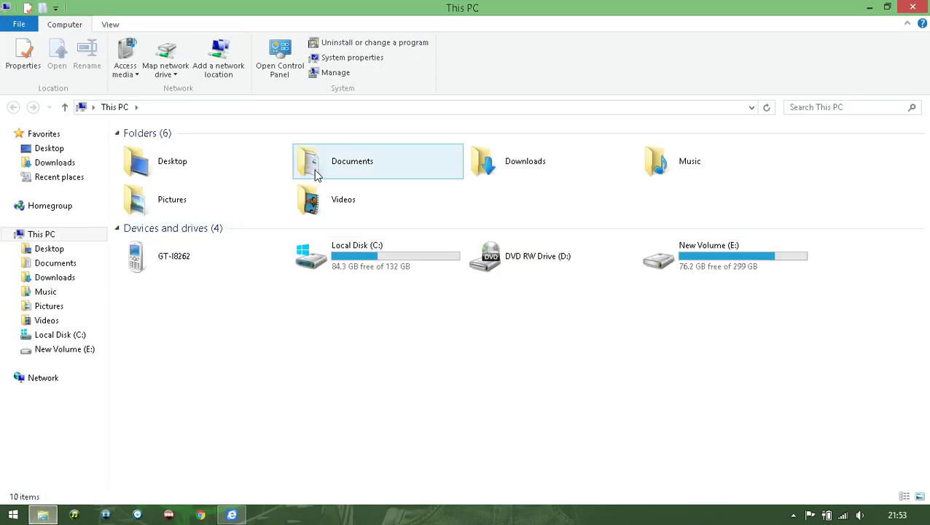
double_click(315, 172)
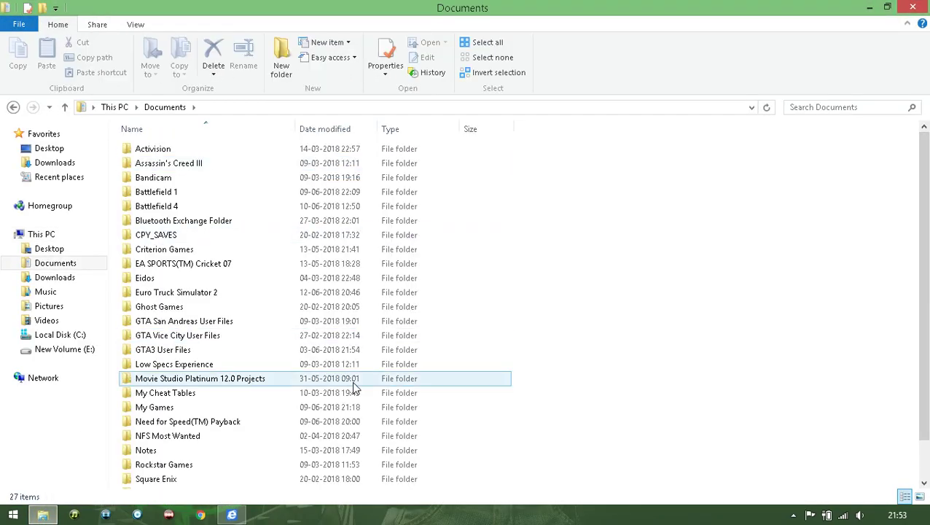
double_click(329, 409)
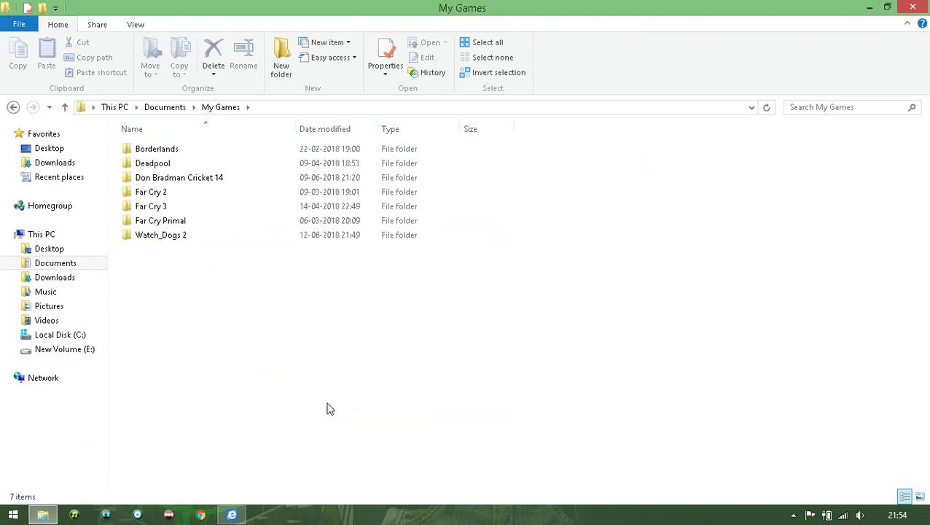
click(151, 241)
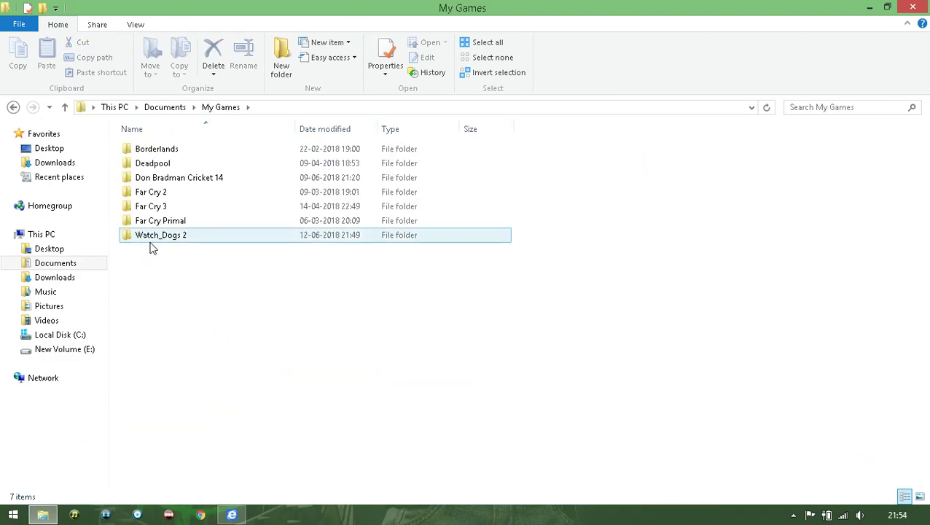
double_click(202, 239)
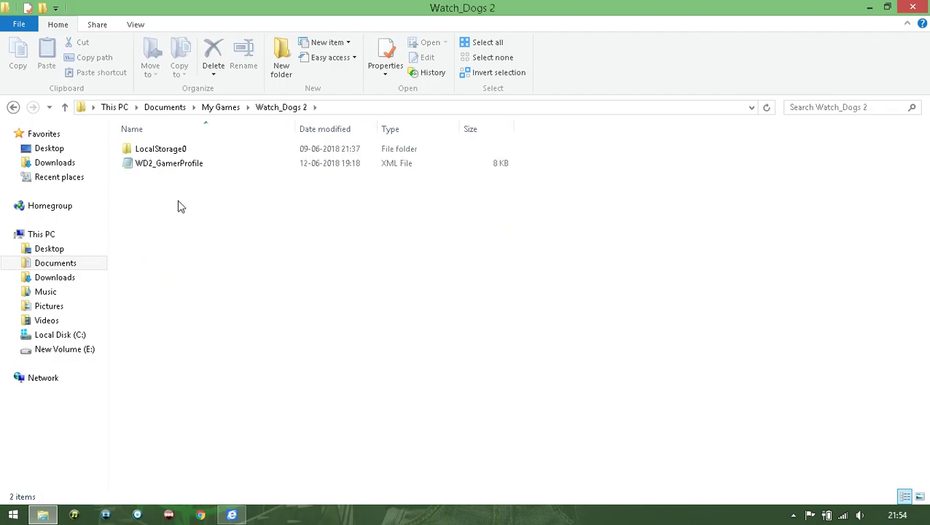
click(141, 166)
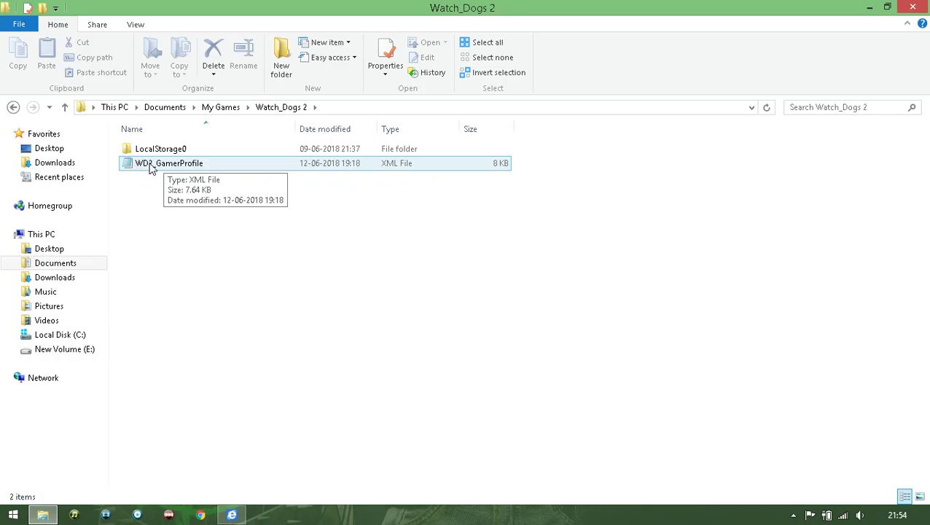
Open WD2_GamerProfile in Notepad with its window maximized.
double_click(151, 166)
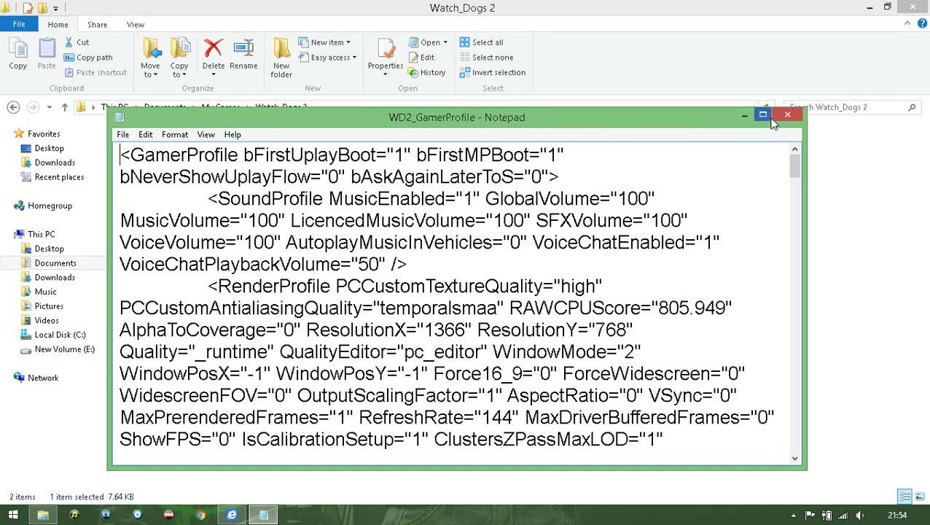
click(777, 118)
double_click(490, 166)
click(763, 115)
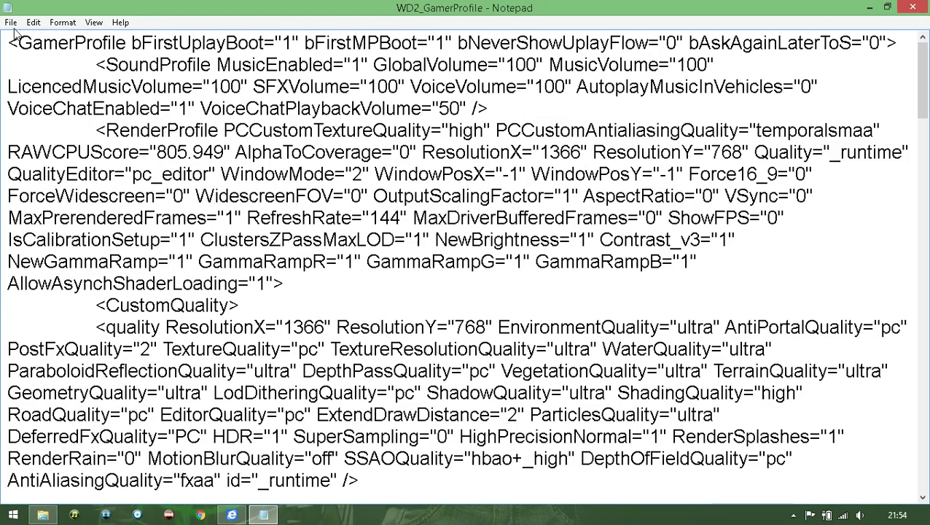
click(32, 25)
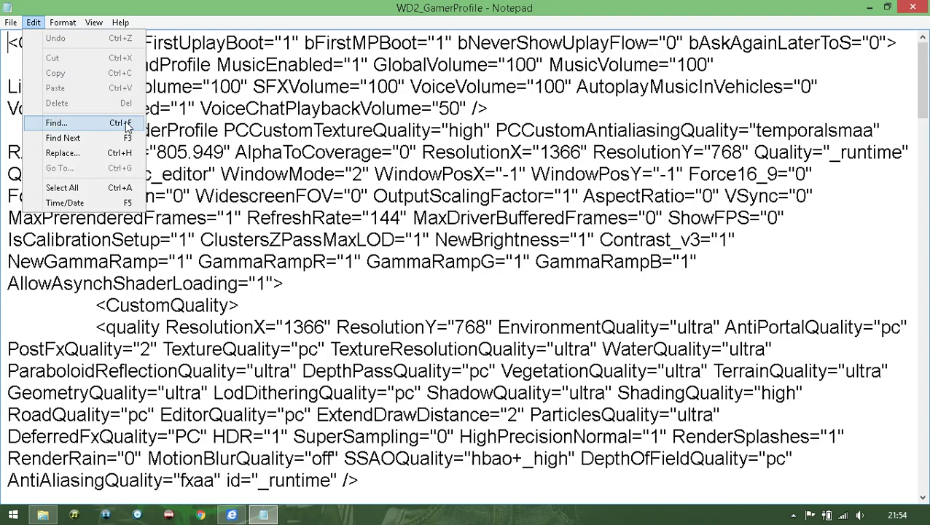
Search for 'hd' and change the HDR value from 1 to 0, confirming no other match.
click(106, 126)
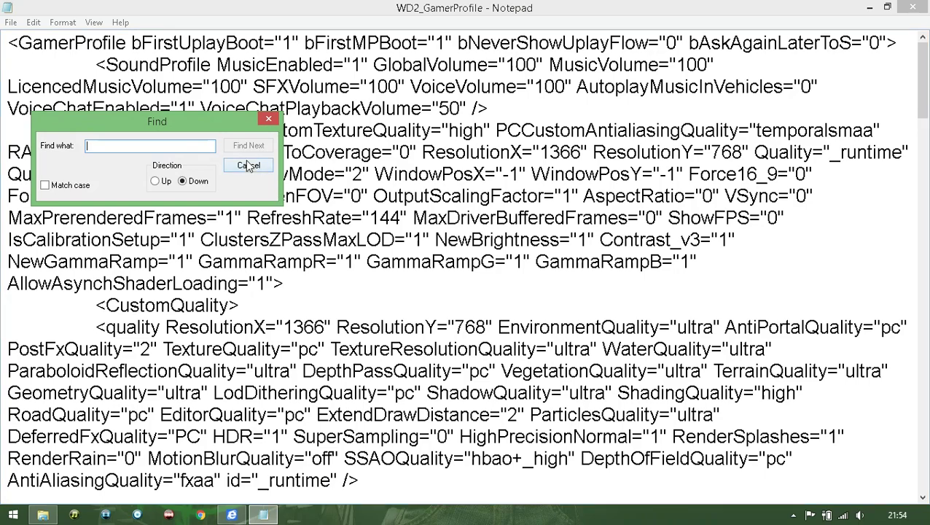
text(hdr)
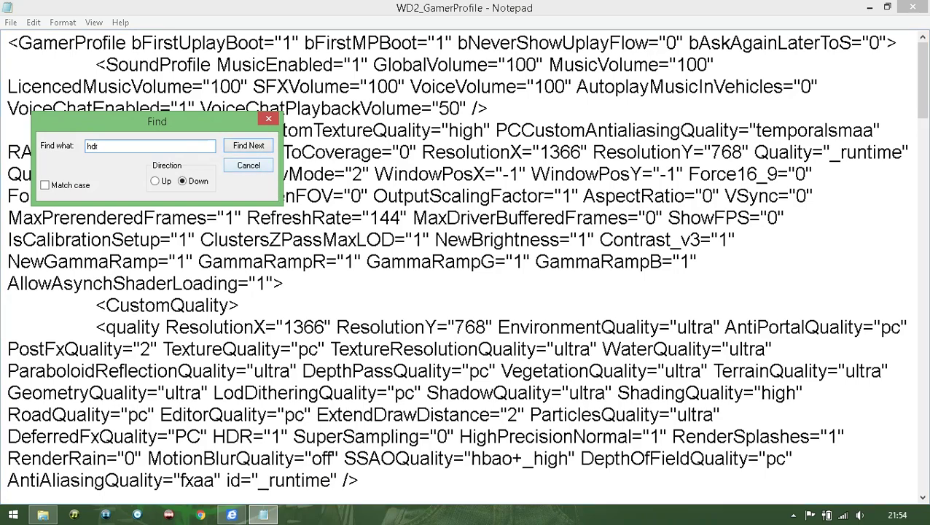
key(Return)
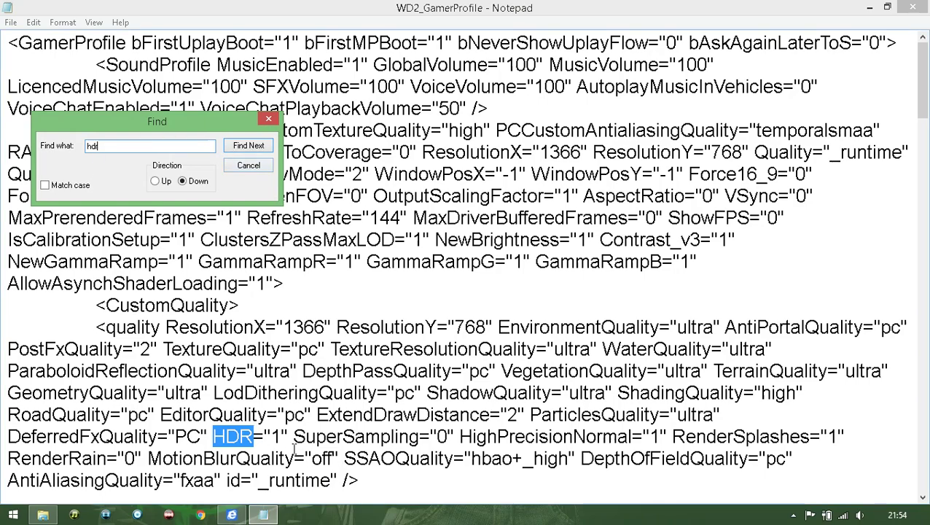
click(281, 440)
drag(282, 439, 276, 439)
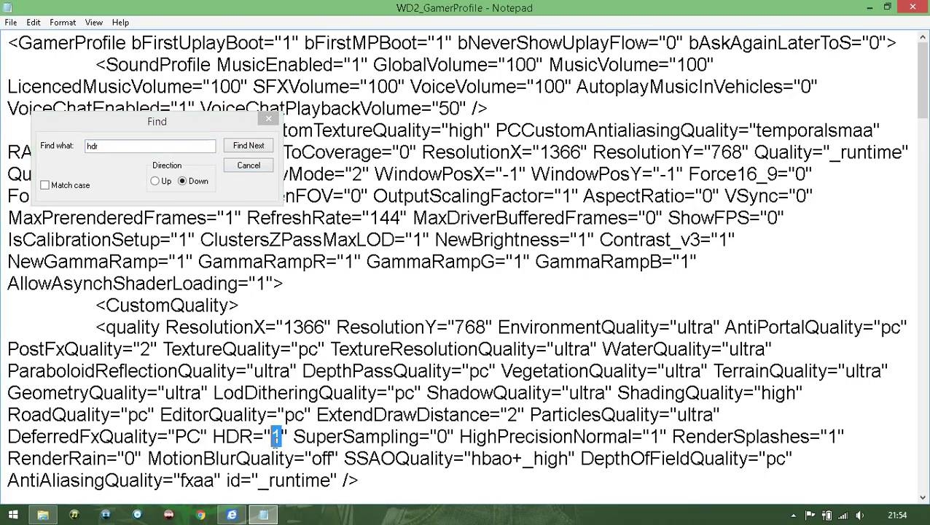
text(0)
click(229, 144)
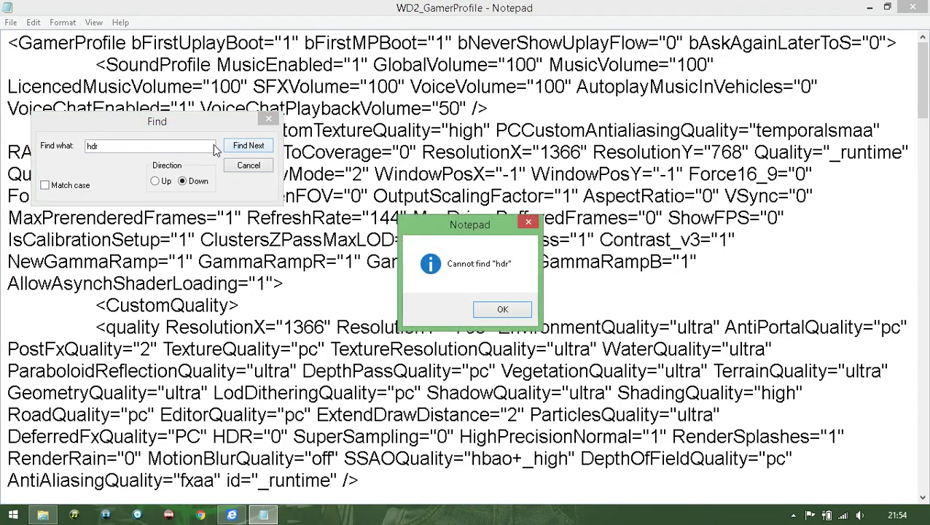
click(500, 310)
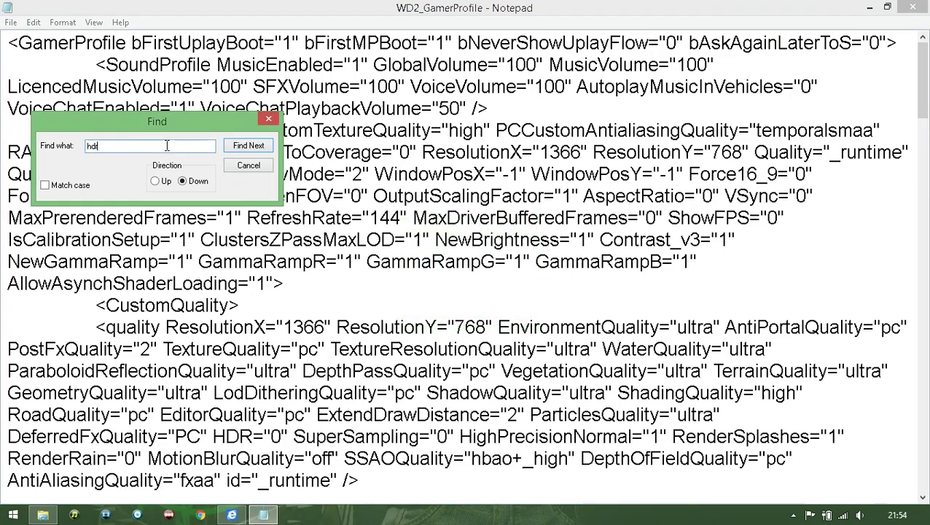
Search for 'extend' to locate ExtendDrawDistance and select its value 2.
key(BackSpace)
key(BackSpace)
key(BackSpace)
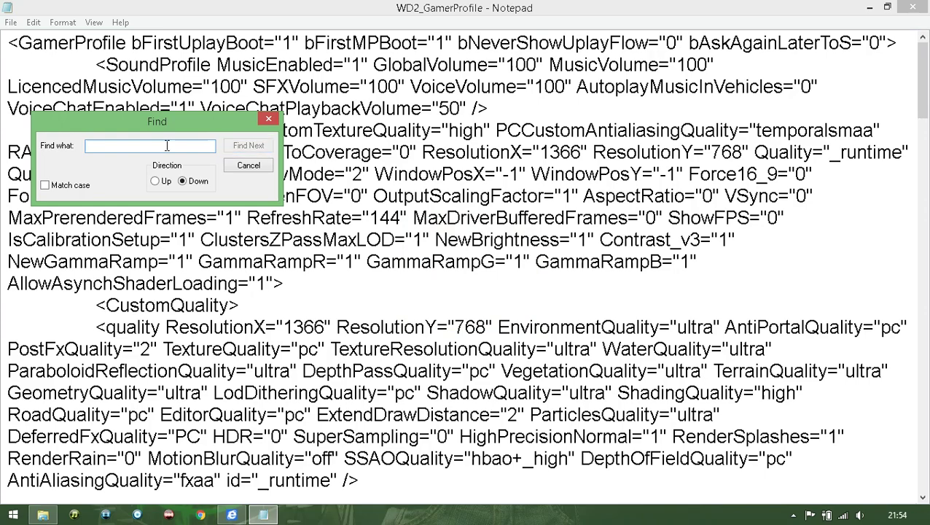
text(exte)
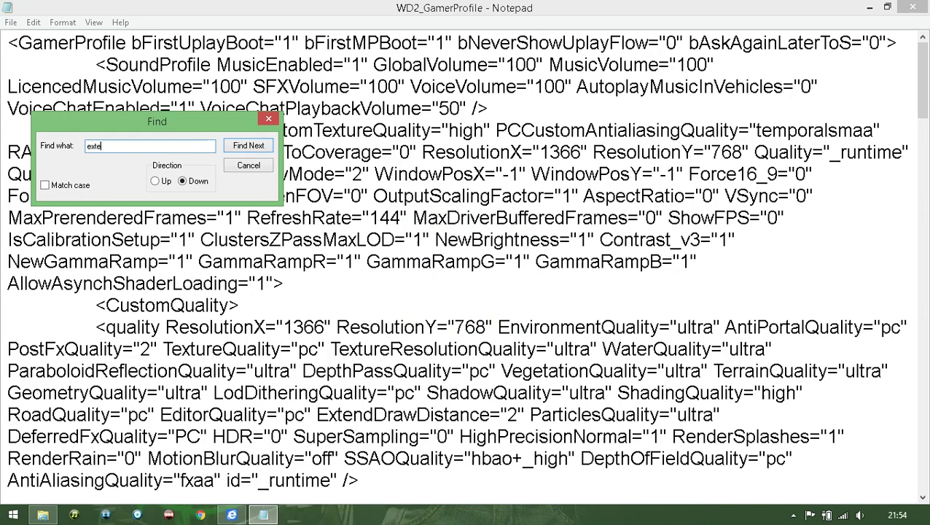
text(nd)
key(Return)
key(Return)
key(BackSpace)
key(BackSpace)
key(BackSpace)
key(BackSpace)
key(BackSpace)
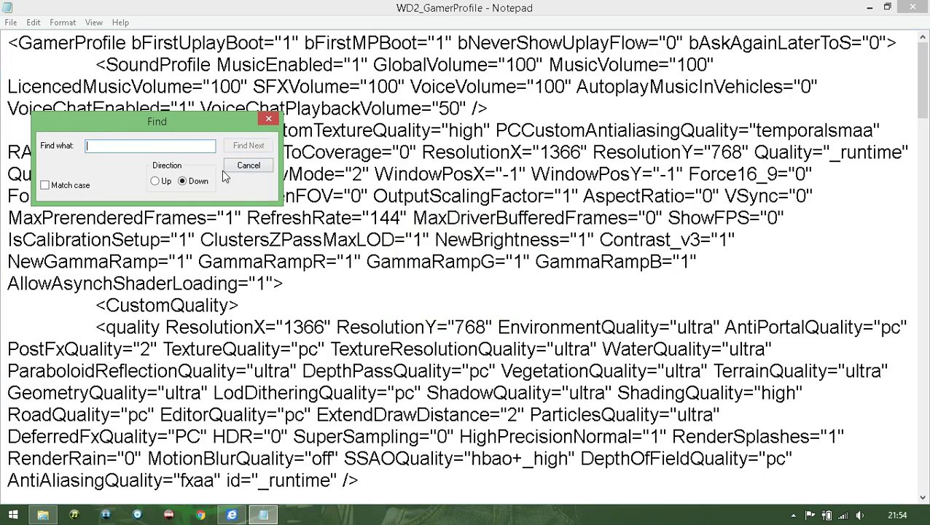
click(180, 149)
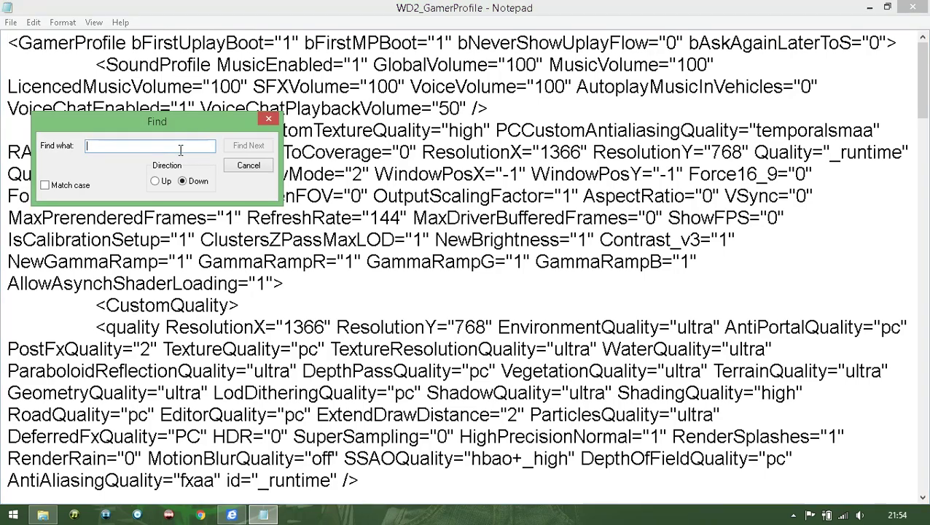
text(extend)
key(Return)
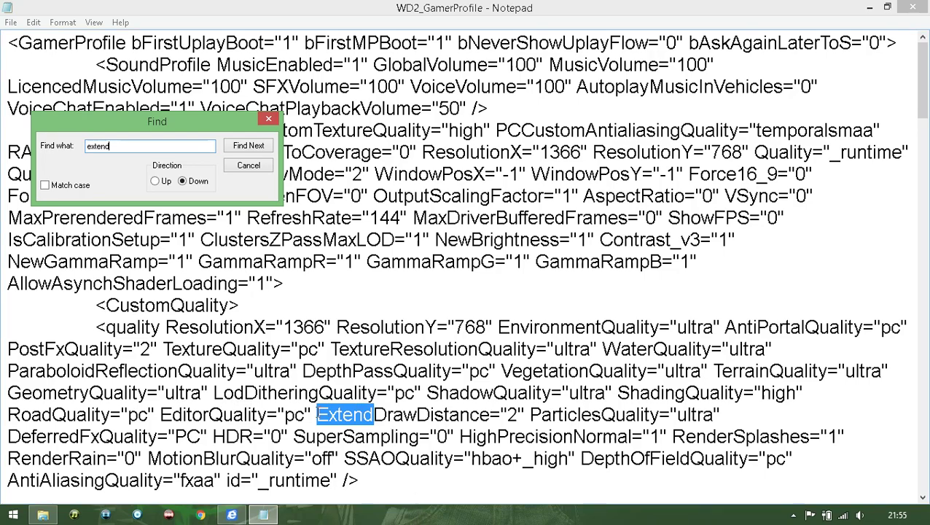
drag(317, 414, 524, 415)
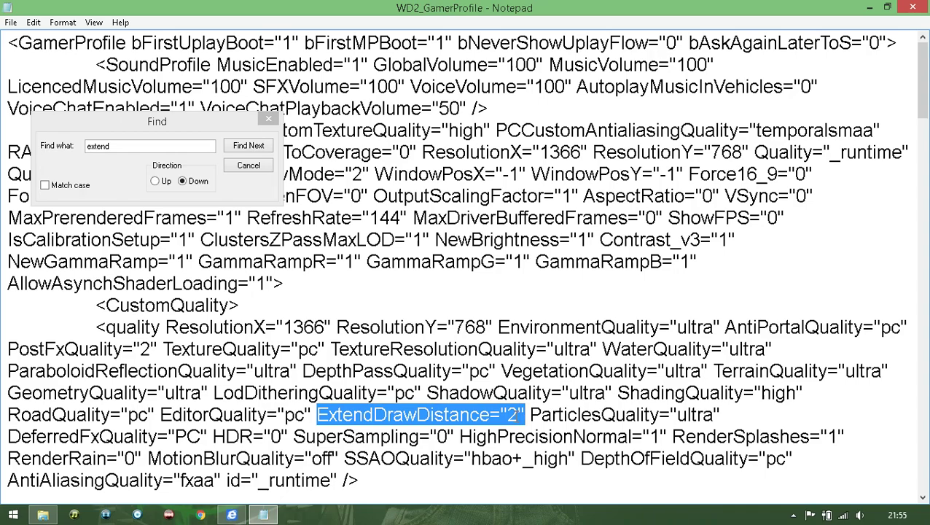
drag(508, 415, 518, 415)
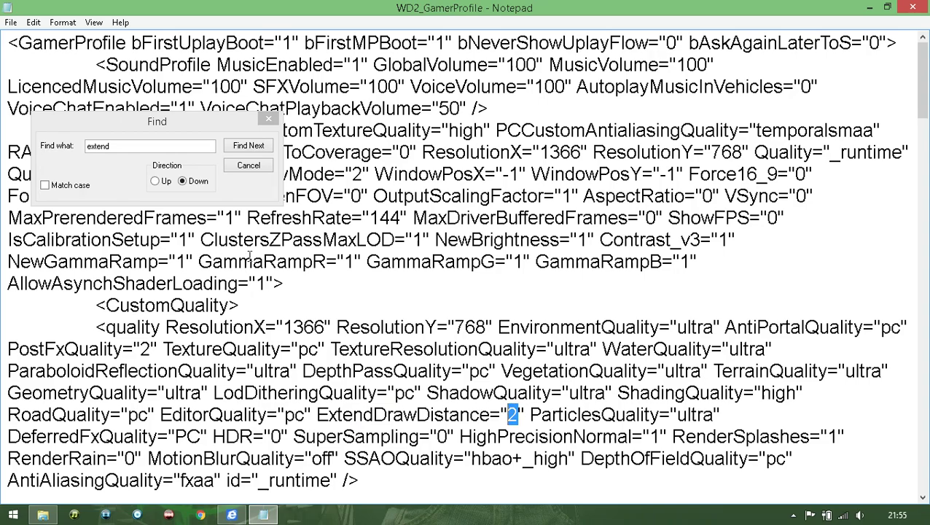
Search upward for PostFxQuality and change its value from 2 to 0.
click(163, 148)
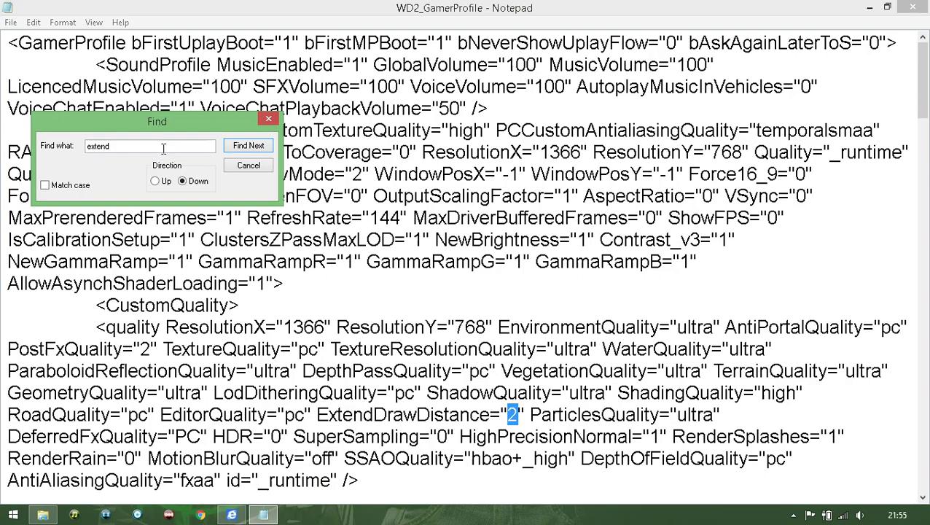
key(BackSpace)
key(BackSpace)
key(BackSpace)
text(p)
key(Return)
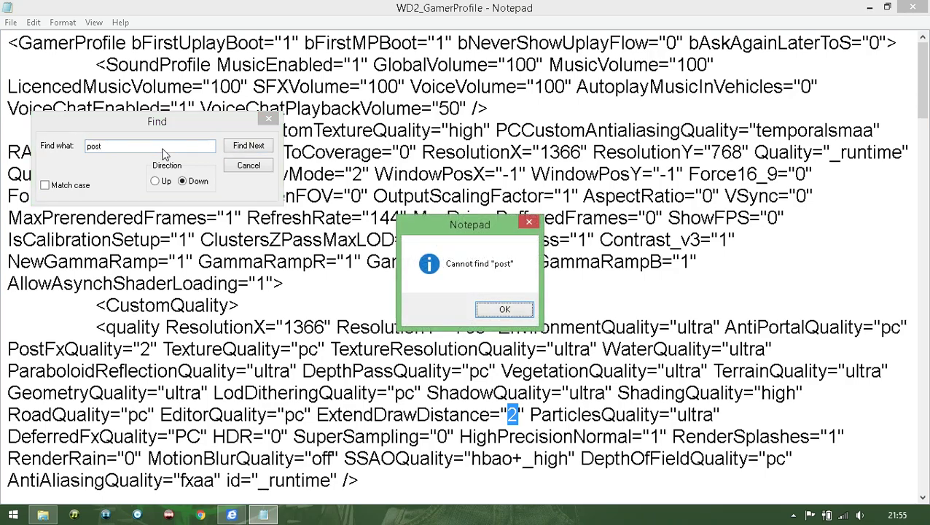
key(Return)
click(155, 181)
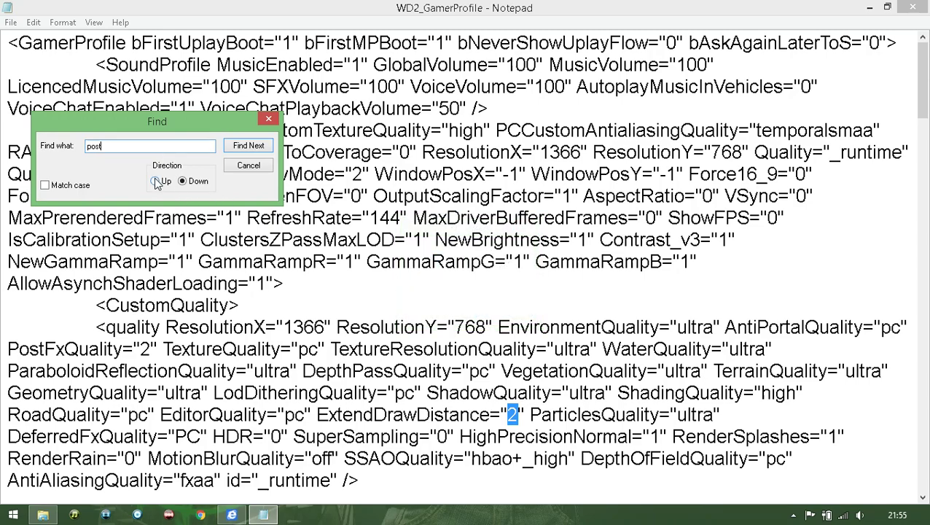
click(239, 152)
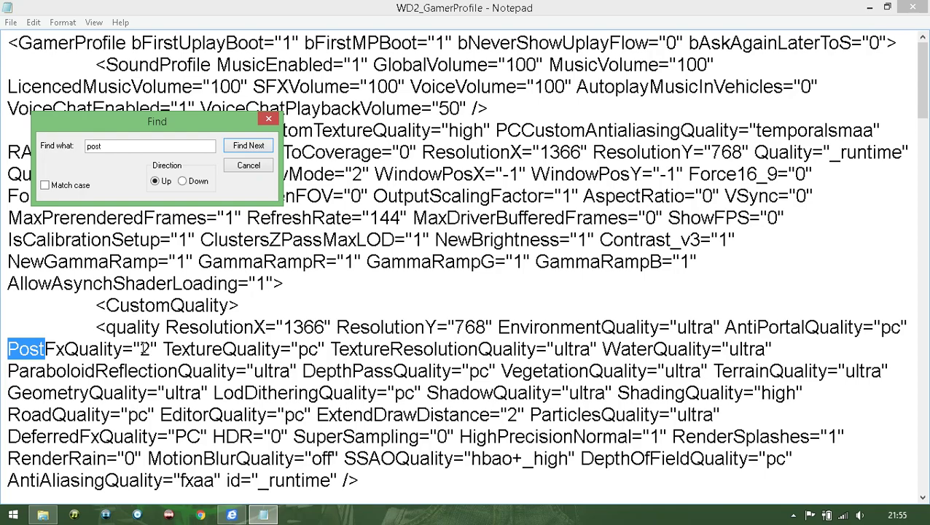
click(149, 349)
double_click(145, 349)
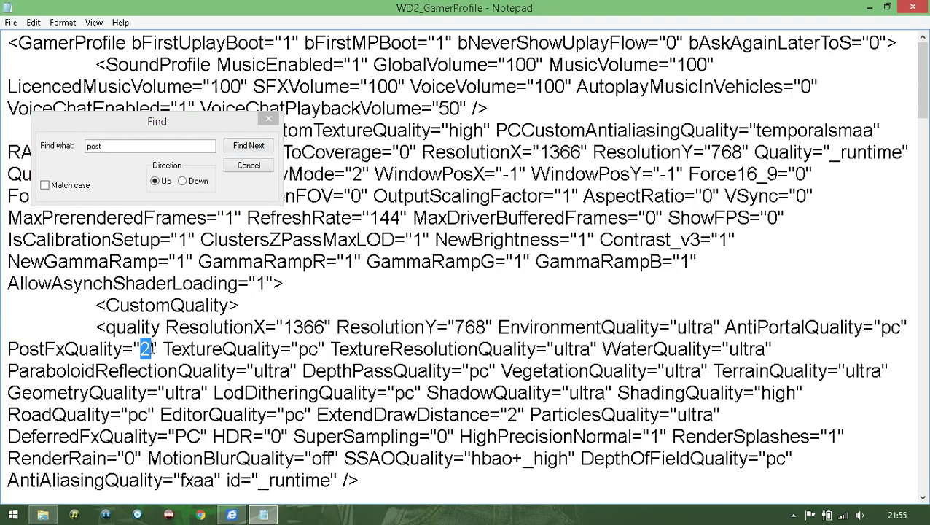
text(0)
click(263, 121)
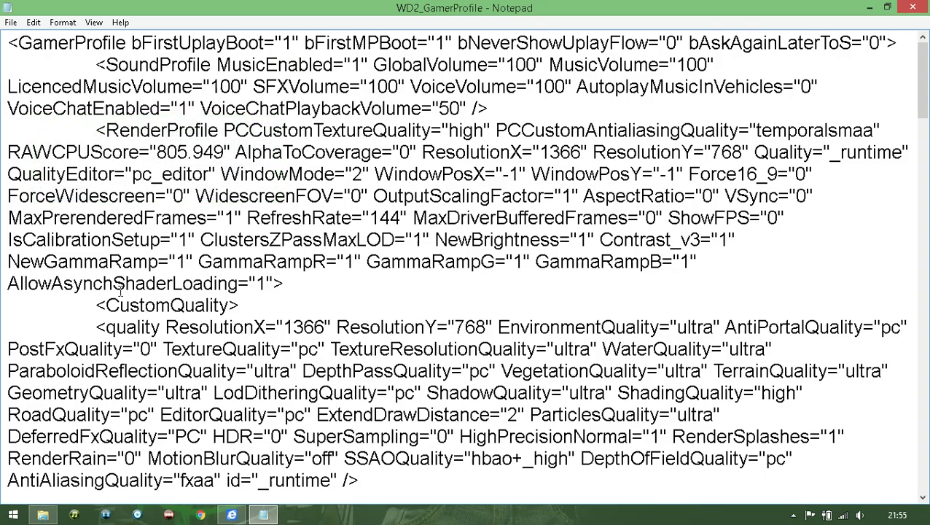
scroll(120, 288, down, 1)
scroll(218, 248, down, 6)
scroll(292, 218, up, 6)
scroll(340, 198, up, 1)
drag(882, 371, 845, 371)
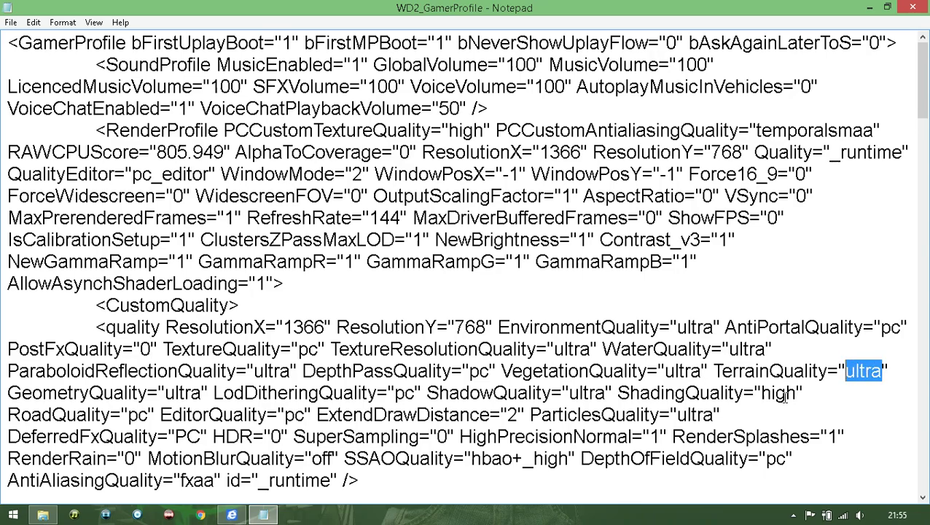
drag(716, 414, 677, 414)
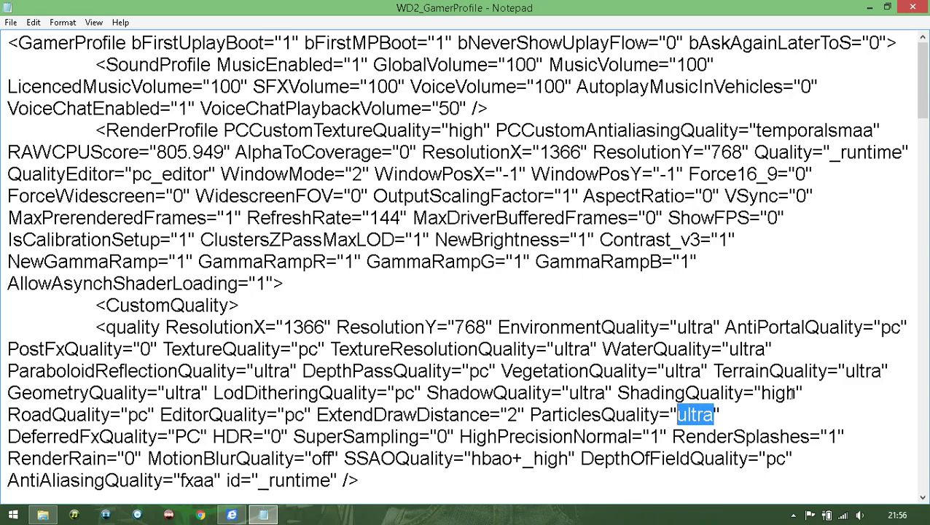
drag(797, 394, 761, 394)
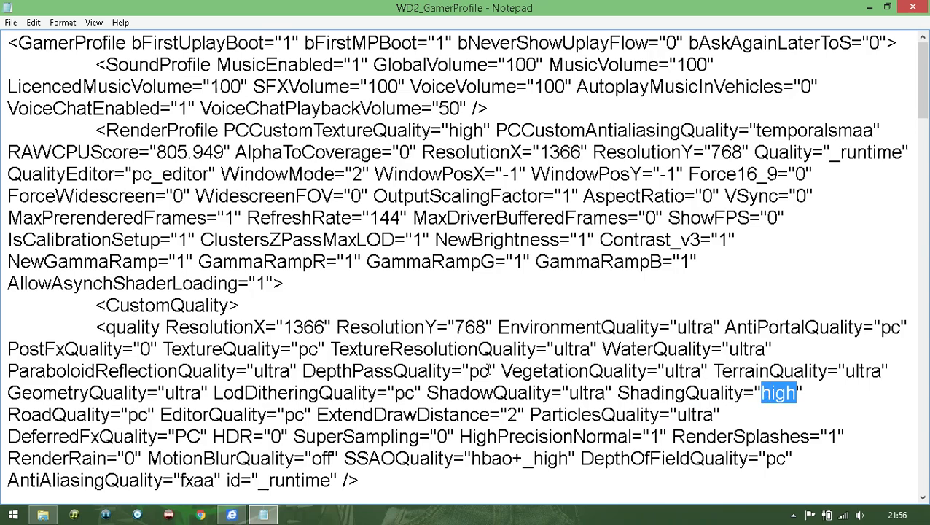
click(765, 350)
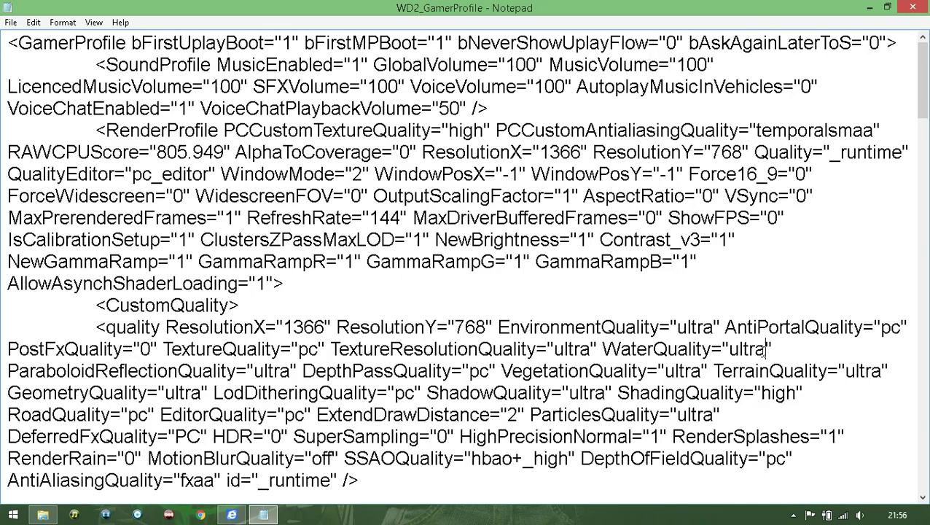
drag(765, 350, 747, 350)
drag(747, 350, 729, 350)
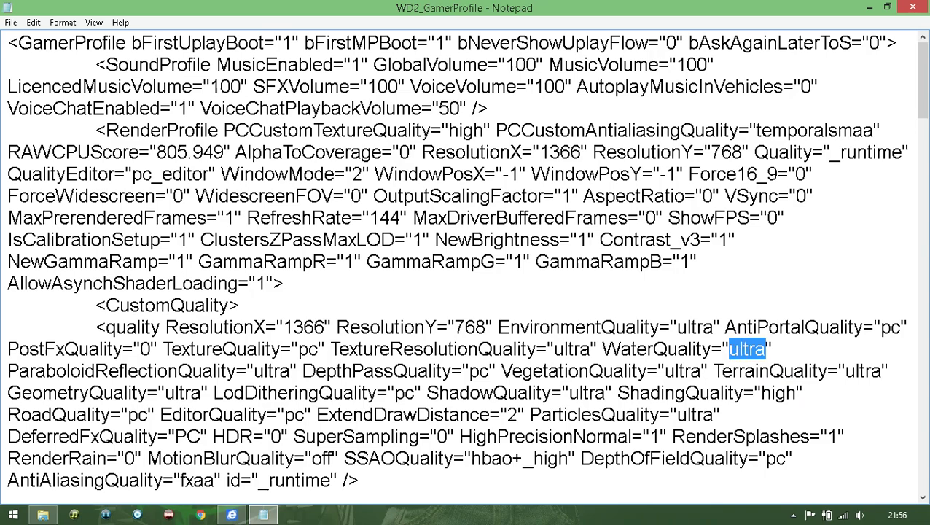
Replace the Water, Terrain, Shading, Particles, Shadow and Vegetation quality values with low.
text(low)
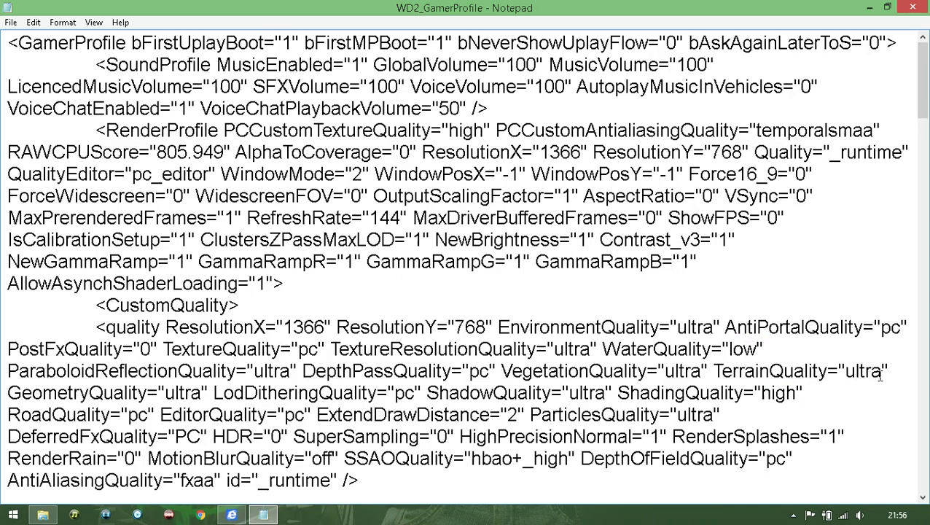
drag(881, 374, 847, 375)
text(l)
text(ow)
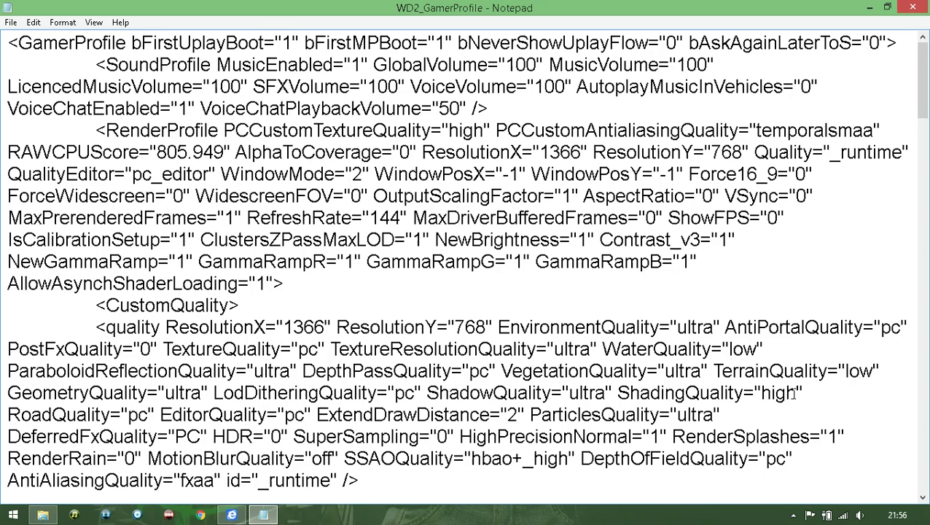
drag(797, 393, 762, 394)
text(low)
drag(714, 414, 679, 414)
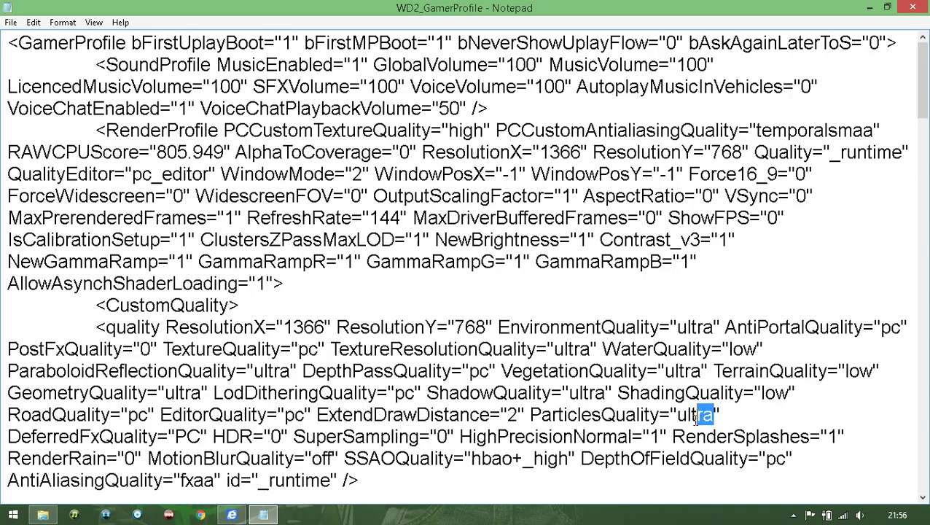
text(low)
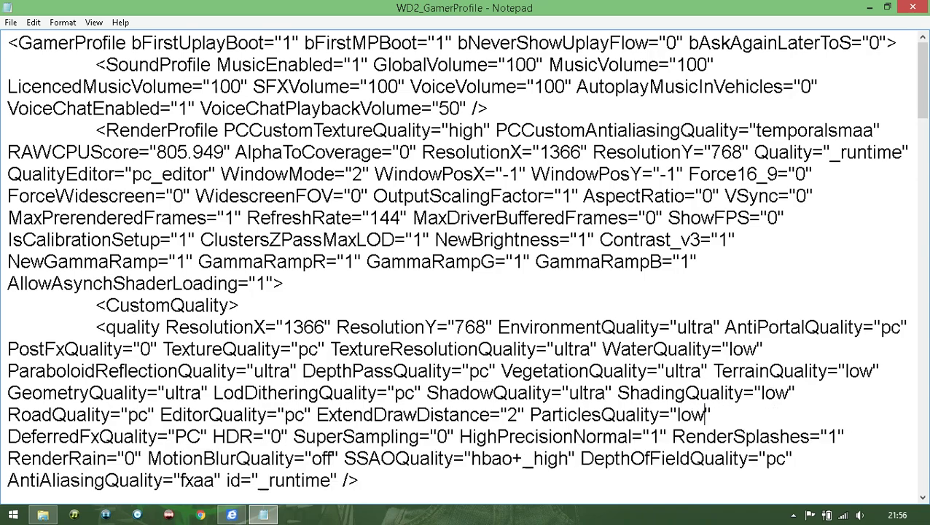
drag(605, 392, 572, 394)
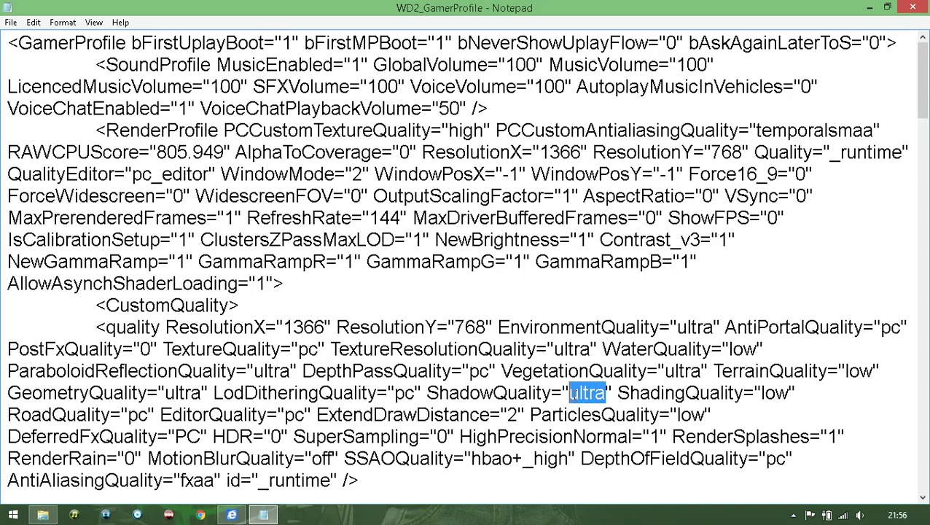
text(low)
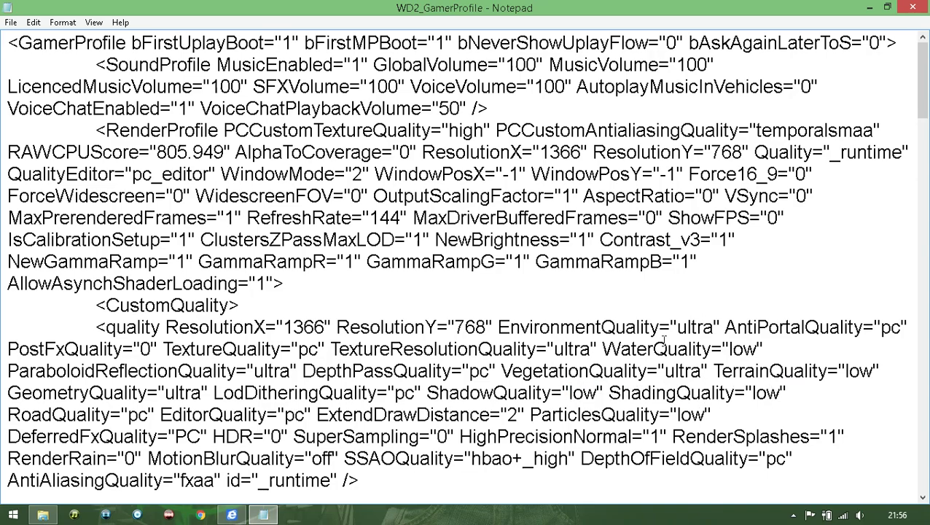
drag(702, 371, 666, 372)
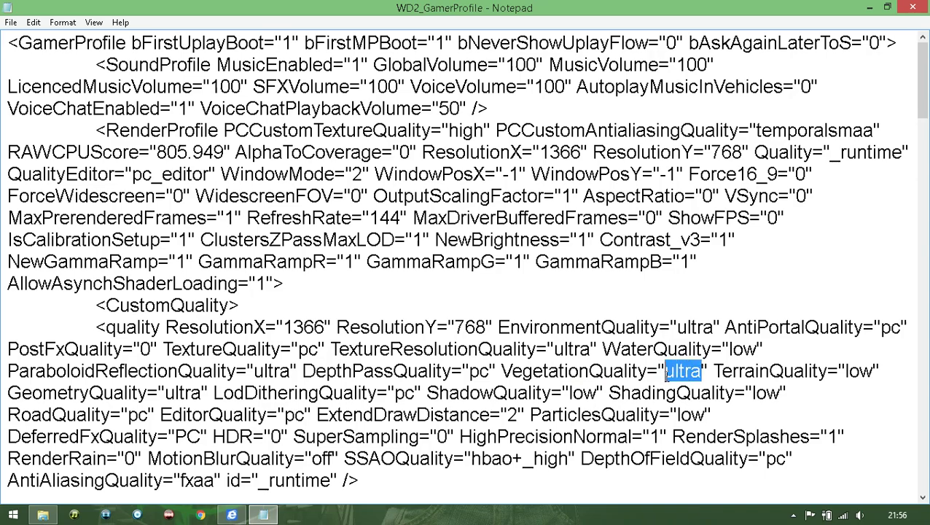
text(low)
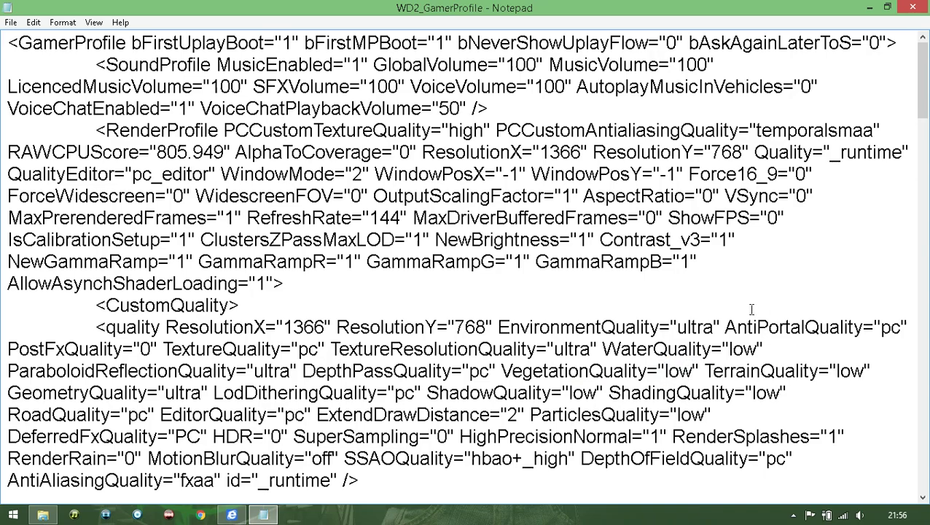
Set EnvironmentQuality, TextureResolutionQuality and ParaboloidReflectionQuality to low.
drag(714, 329, 677, 329)
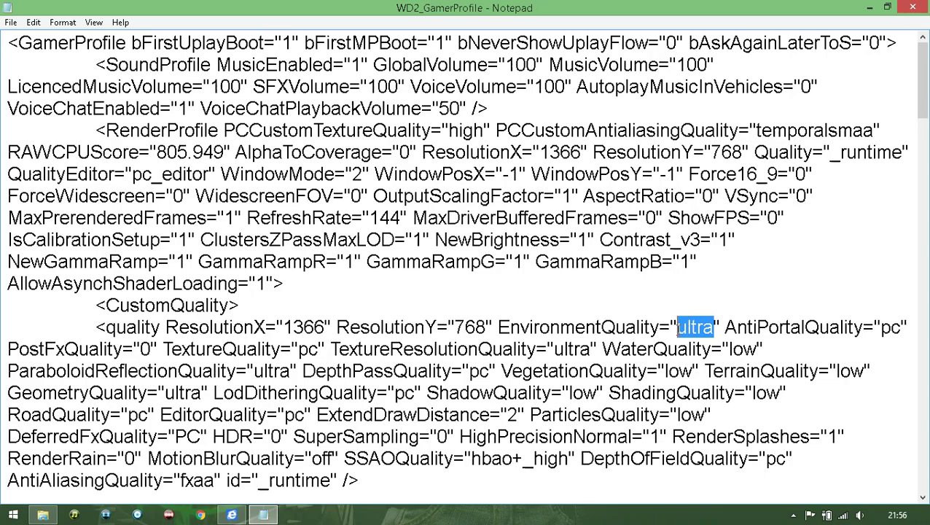
text(low)
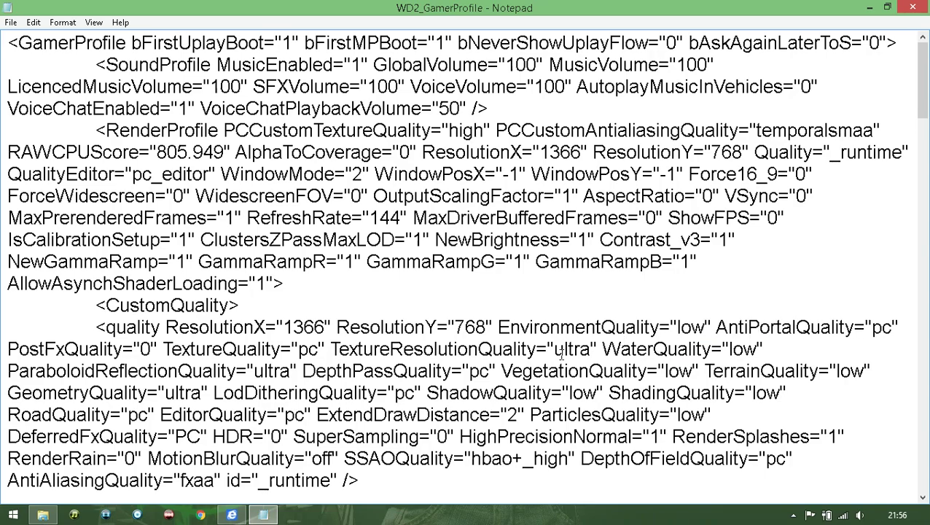
drag(590, 352, 557, 352)
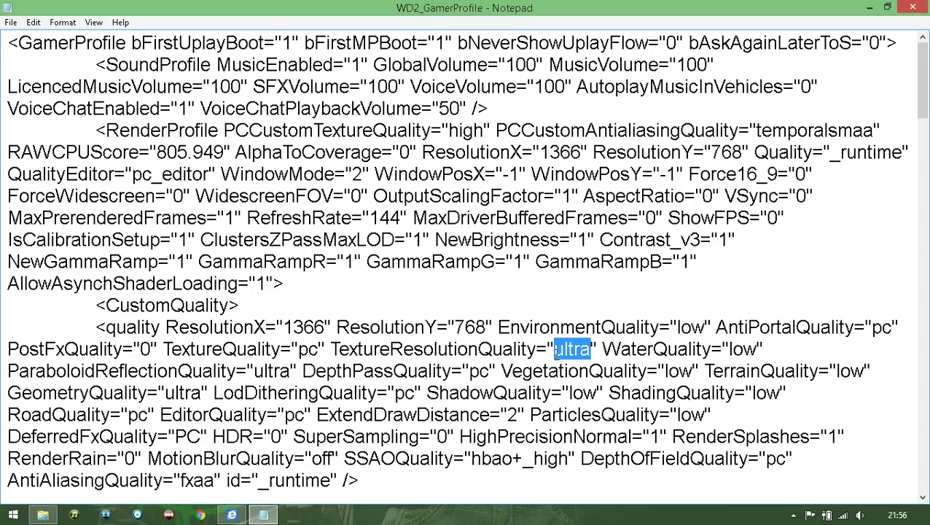
text(low)
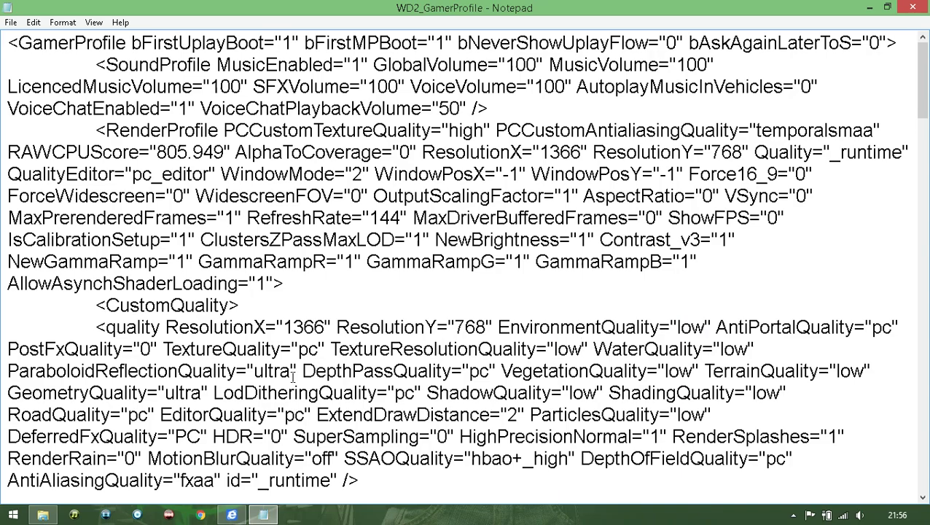
drag(294, 374, 249, 374)
text(lo)
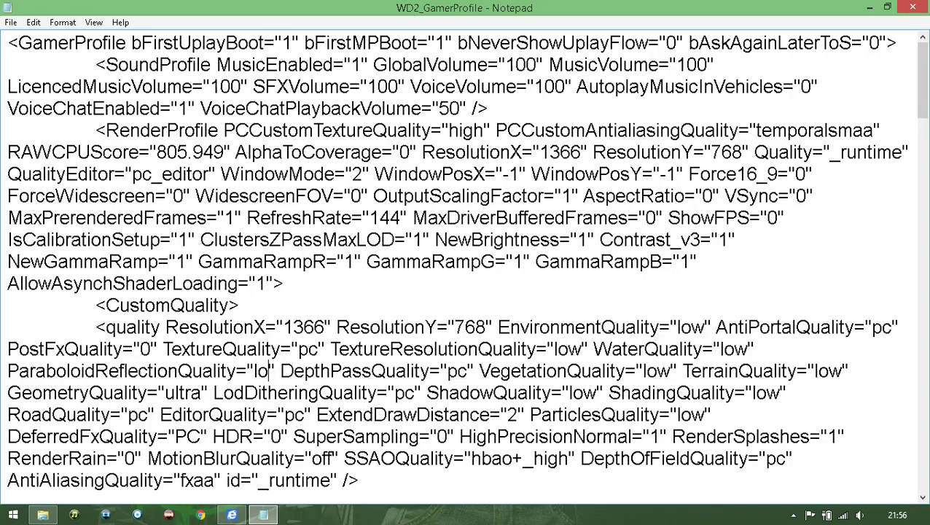
text(w)
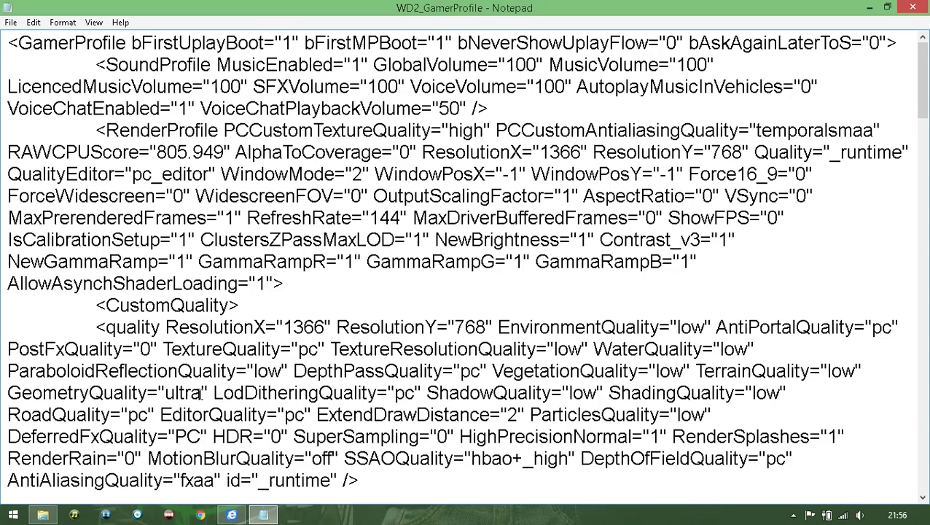
Set GeometryQuality to low and save WD2_GamerProfile when closing Notepad.
drag(204, 393, 165, 393)
text(lity="pc)
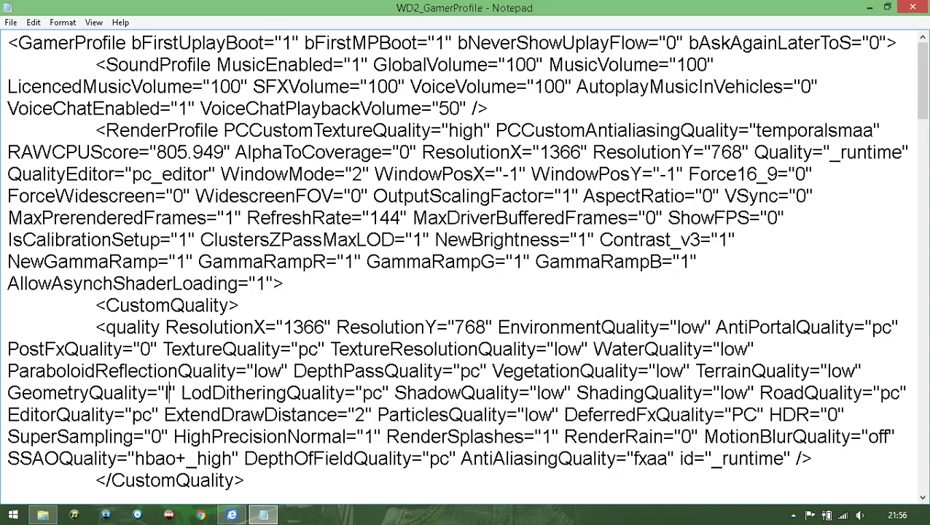
text(ow)
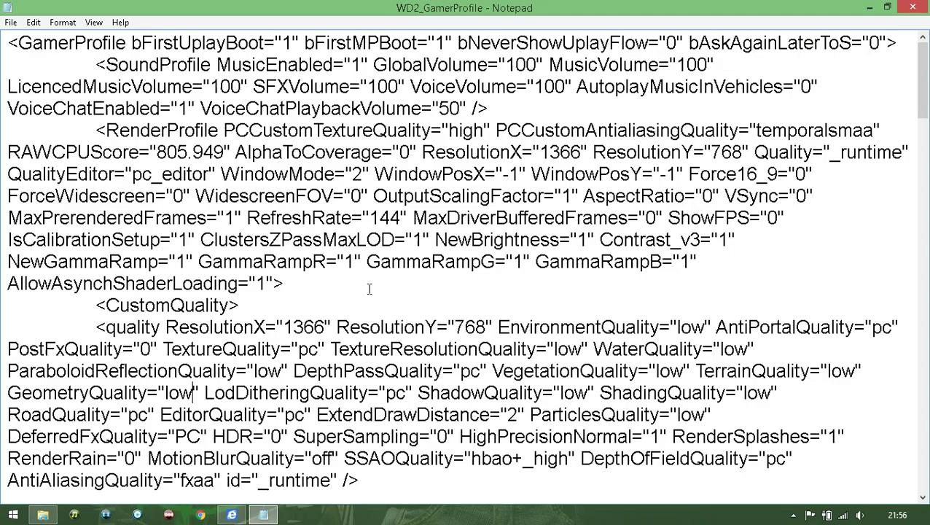
click(913, 7)
click(432, 276)
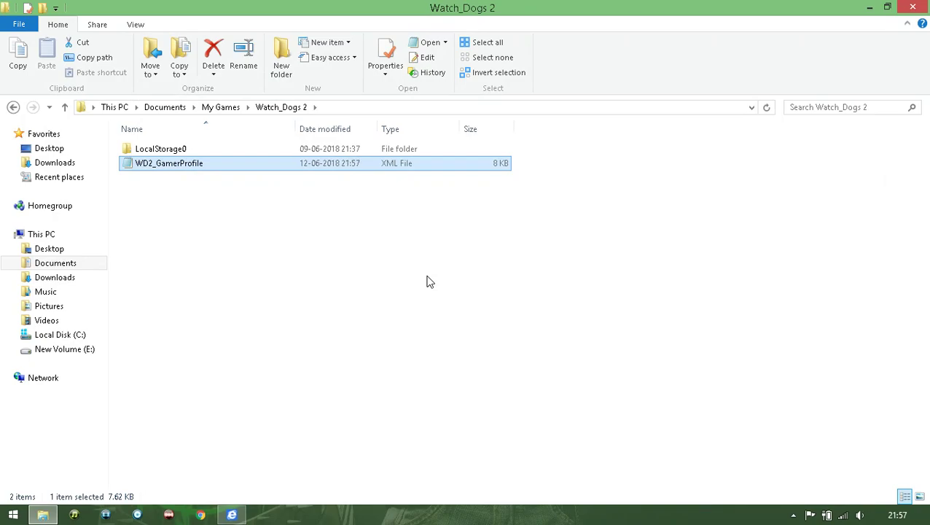
Close the Watch_Dogs 2 File Explorer window.
click(913, 8)
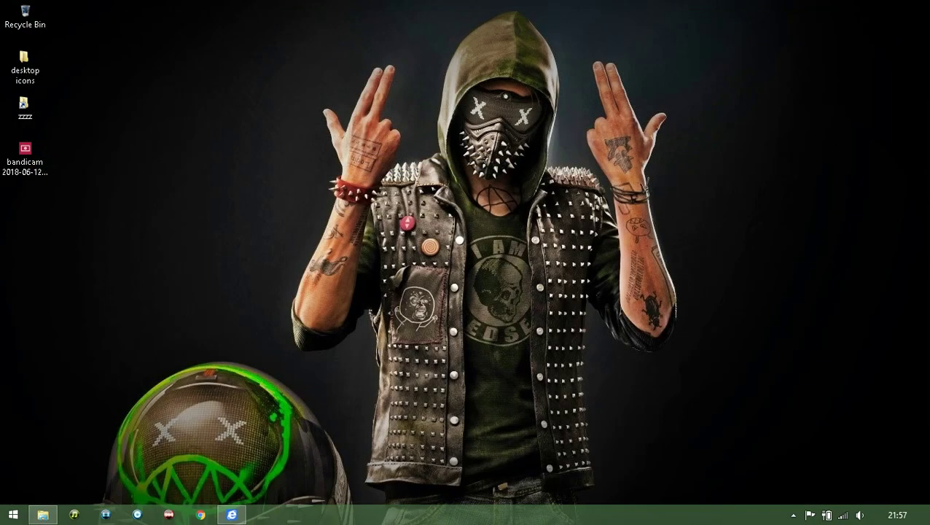